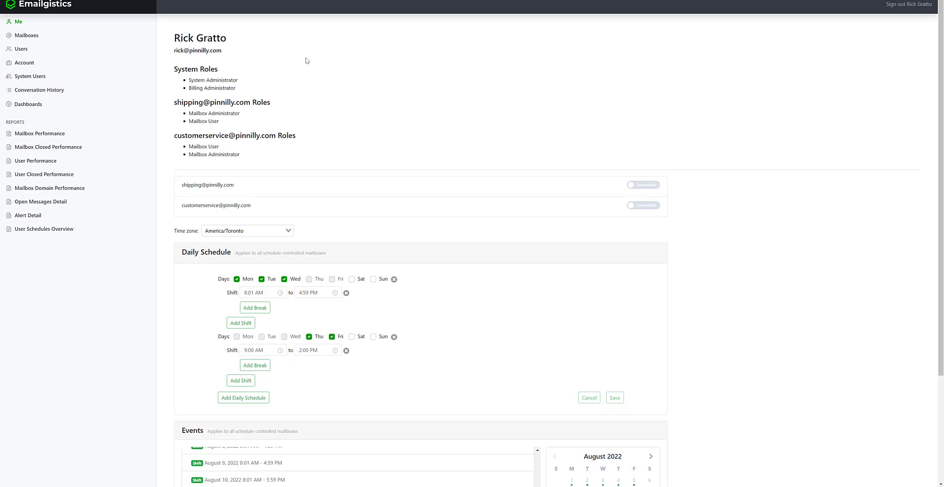
# Step: Open the Conversation ID settings of the customer service mailbox
pyautogui.click(68, 41)
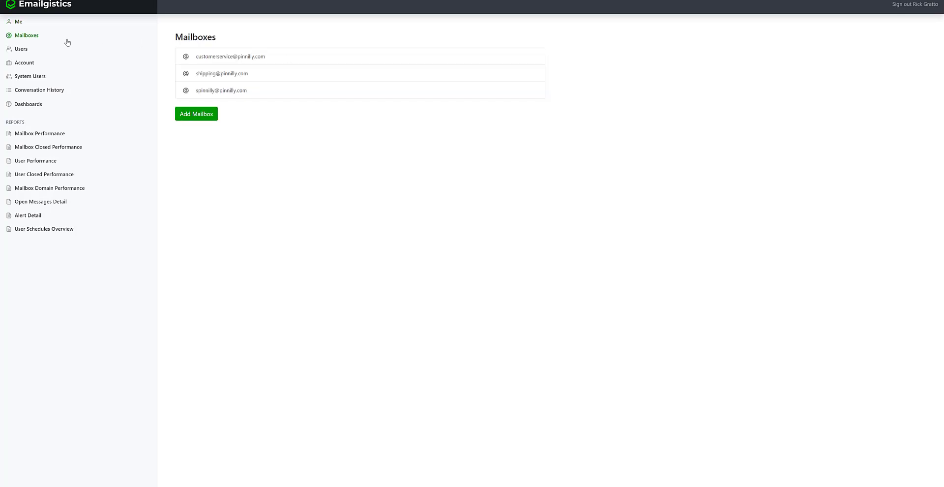
pyautogui.click(227, 55)
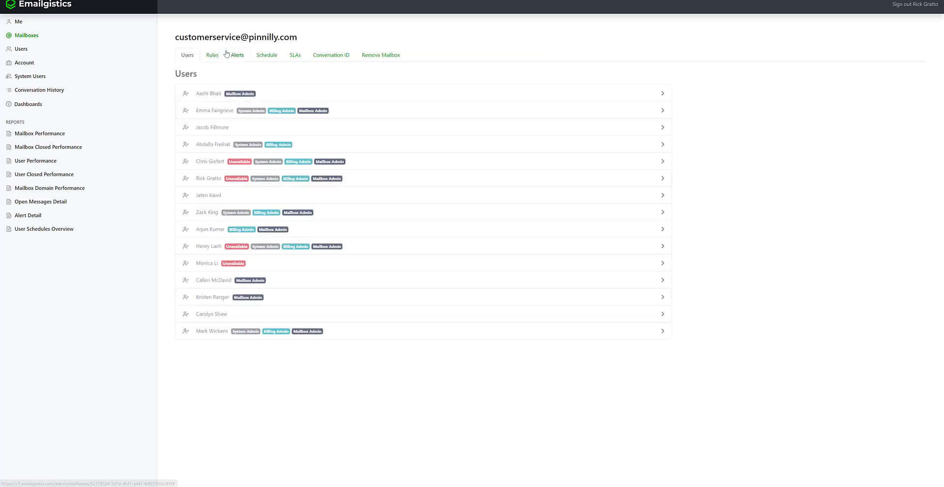
pyautogui.click(325, 58)
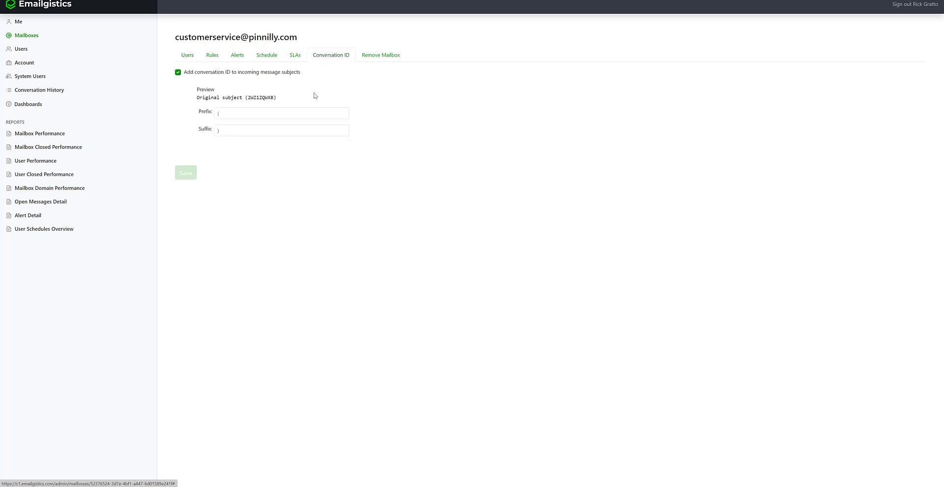
# Step: Disable and re-enable adding the conversation ID to incoming message subjects, and examine the subject preview
pyautogui.click(179, 73)
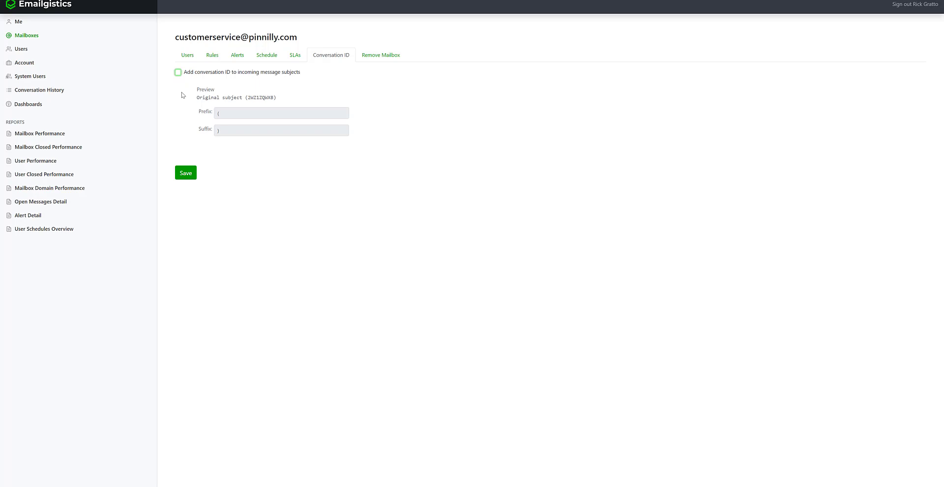
pyautogui.click(179, 75)
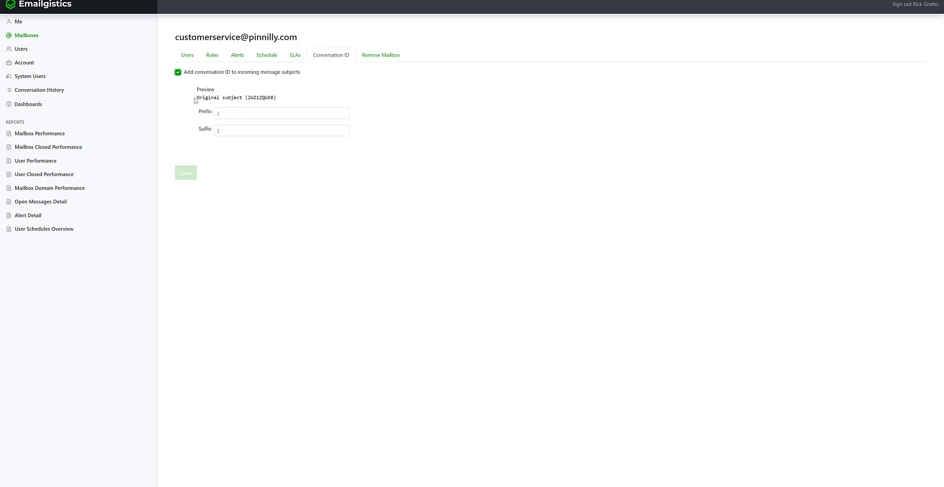
pyautogui.moveTo(197, 97); pyautogui.dragTo(287, 102)
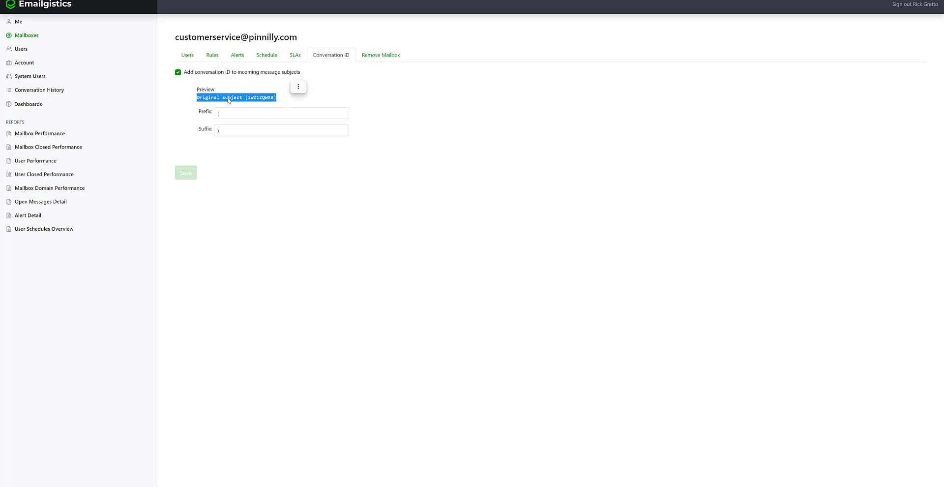
pyautogui.click(293, 99)
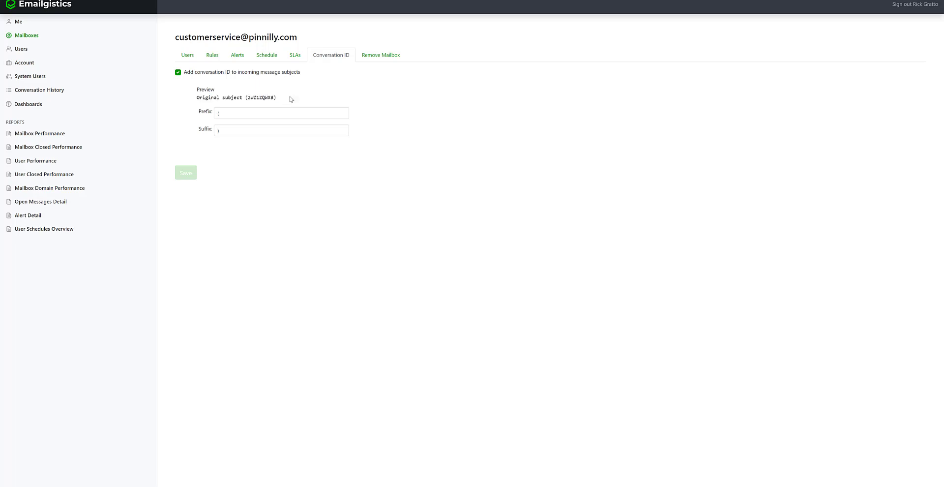
# Step: Set the conversation ID prefix to "(Thread:" and check the ID in the subject preview
pyautogui.click(246, 112)
pyautogui.write('Thread')
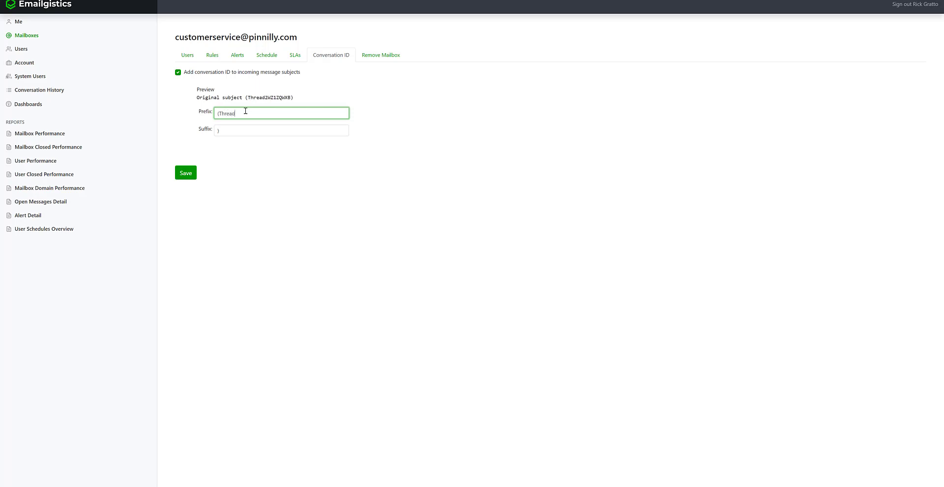
pyautogui.write(':')
pyautogui.moveTo(246, 97); pyautogui.dragTo(297, 98)
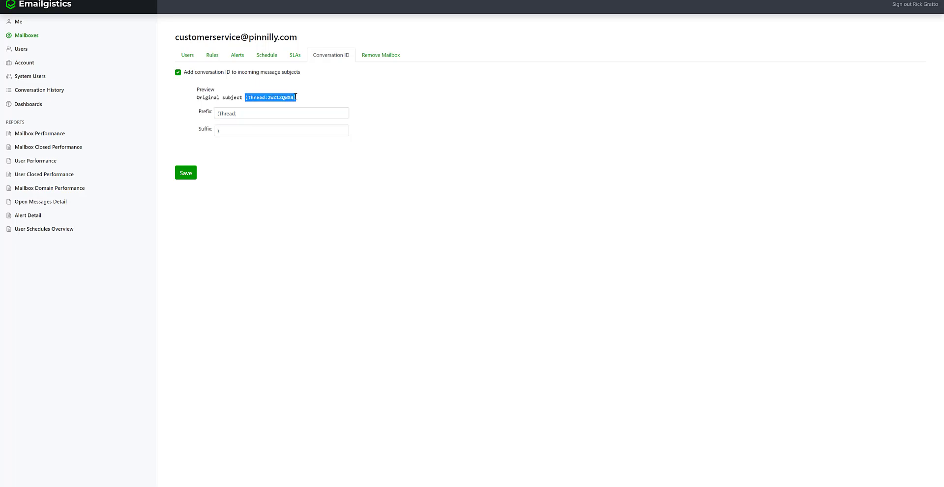
# Step: Replace the Thread wording in the conversation ID prefix so that it reads "(CSPID:"
pyautogui.click(253, 115)
pyautogui.press('BackSpace')
pyautogui.press('BackSpace')
pyautogui.press('BackSpace')
pyautogui.press('BackSpace')
pyautogui.press('BackSpace')
pyautogui.press('BackSpace')
pyautogui.press('BackSpace')
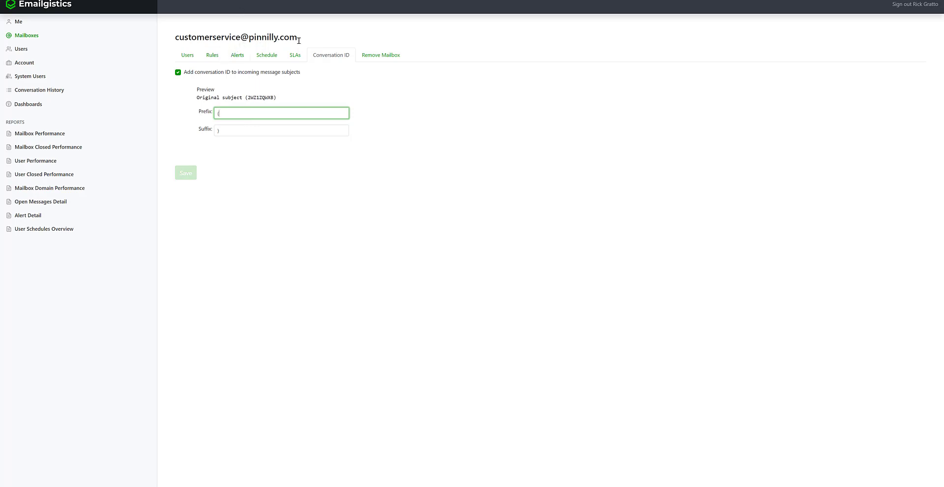
pyautogui.write('CSPID')
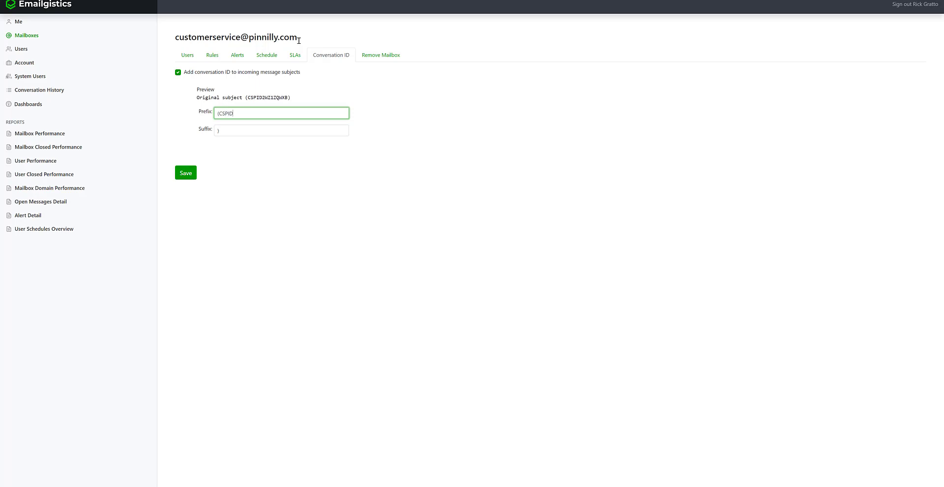
pyautogui.write(':')
# Step: Reset the conversation ID prefix to just an opening parenthesis "("
pyautogui.press('BackSpace')
pyautogui.press('BackSpace')
pyautogui.press('BackSpace')
pyautogui.press('BackSpace')
pyautogui.press('BackSpace')
pyautogui.press('BackSpace')
pyautogui.press('BackSpace')
pyautogui.write('(')
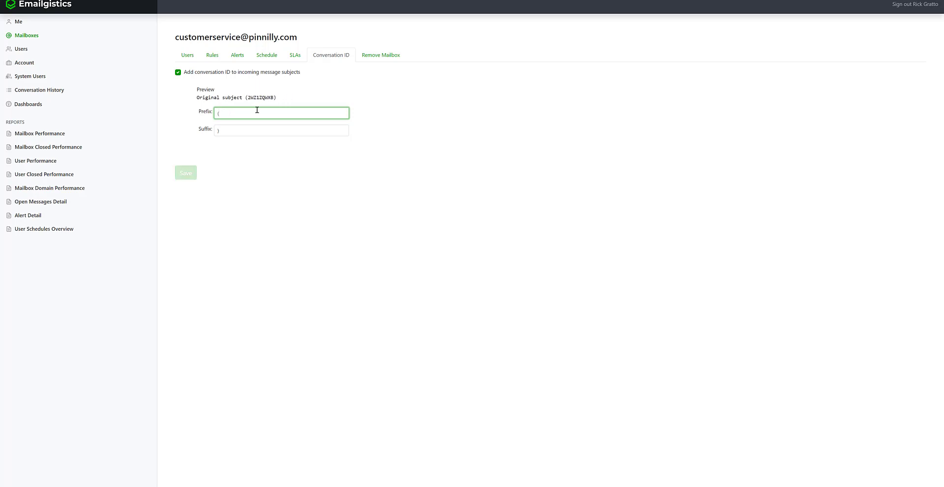
pyautogui.click(291, 232)
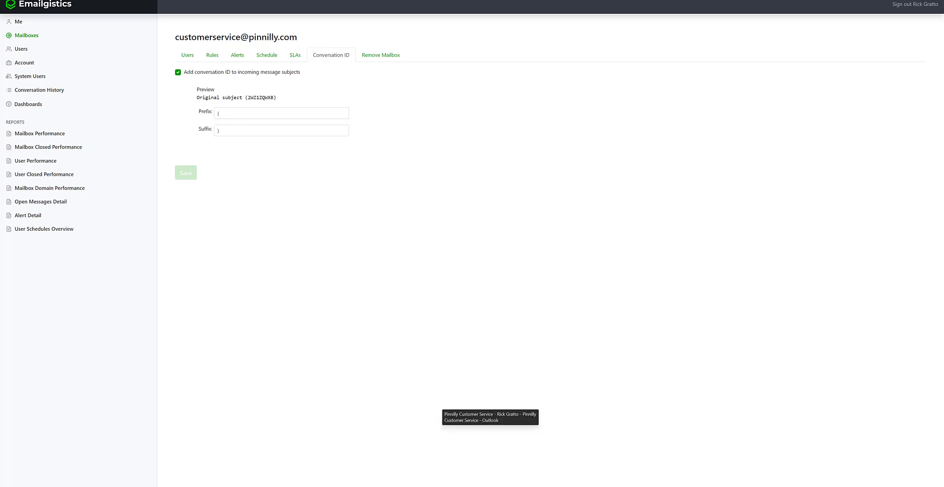
# Step: Switch to Outlook and open the Inbox of the Pinnilly Customer Service mailbox
pyautogui.moveTo(491, 484)
pyautogui.click(498, 452)
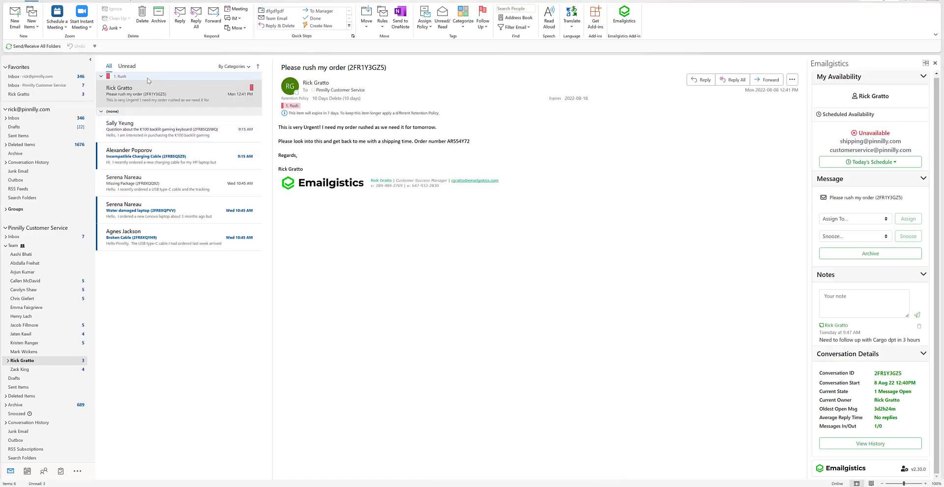
pyautogui.click(66, 237)
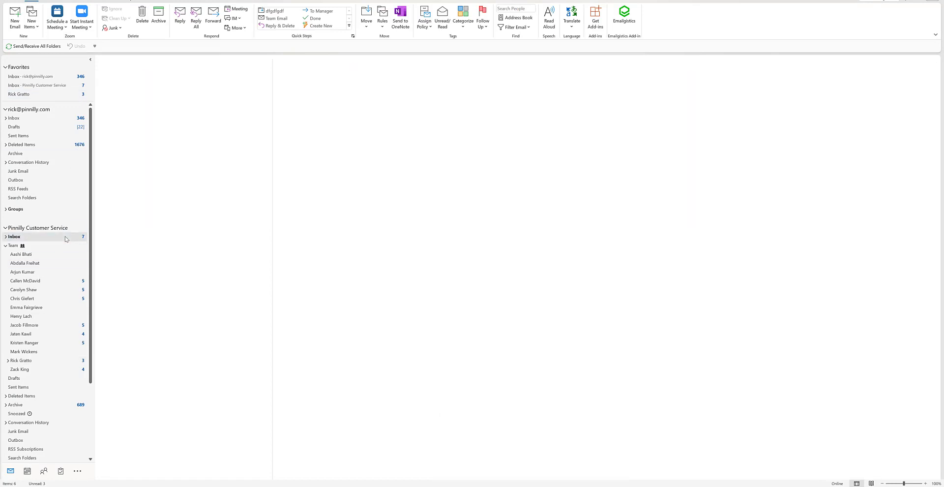